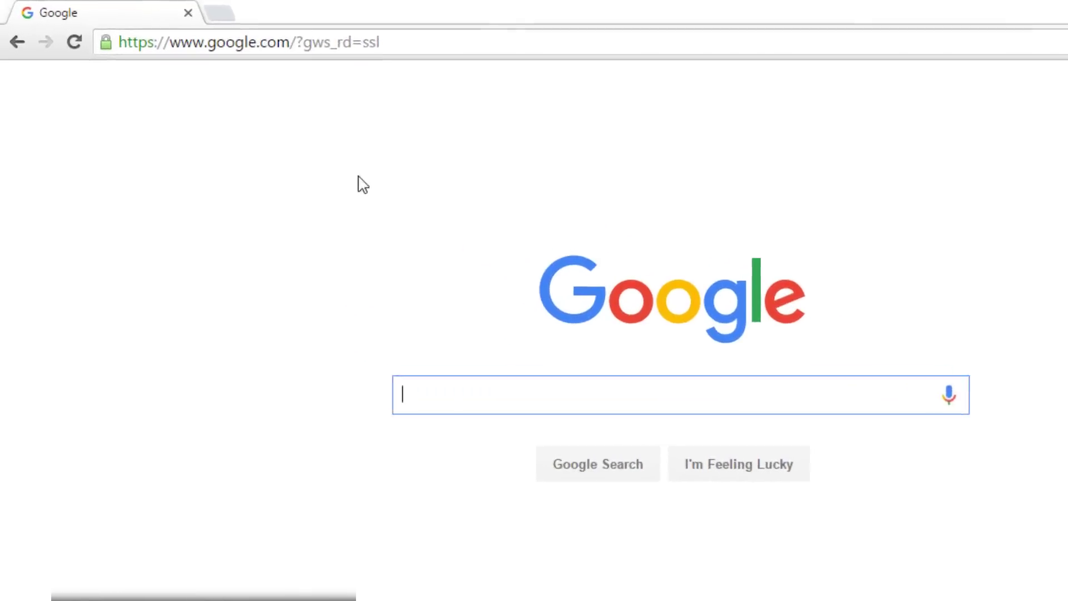
Go to ymail.com in Chrome's address bar to load the Yahoo login page.
{"action": "left_click", "coordinate": [526, 53]}
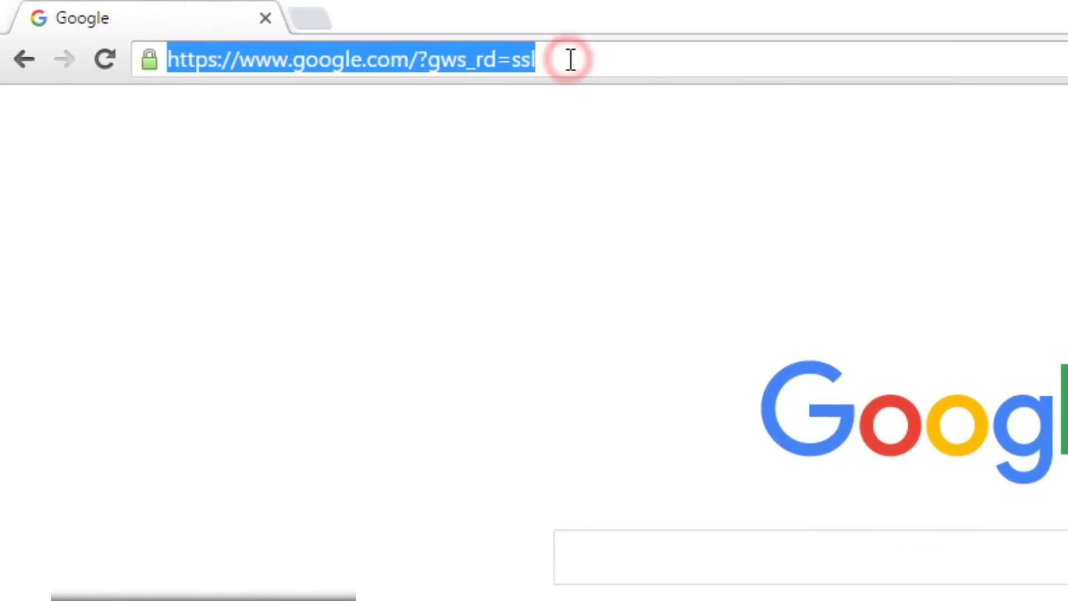
{"action": "type", "text": "ymail.com"}
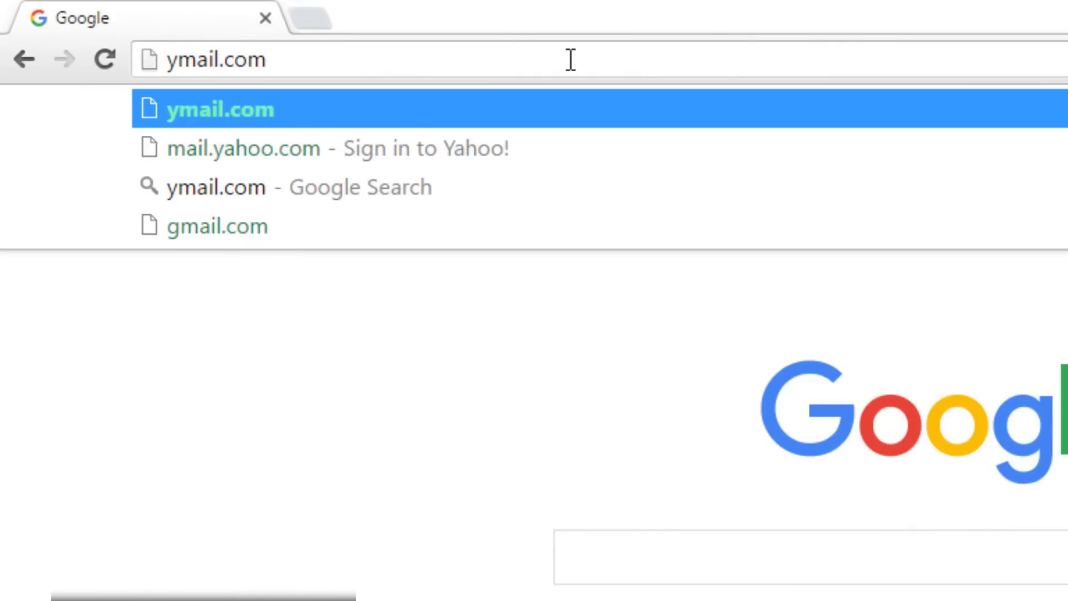
{"action": "key", "text": "BackSpace"}
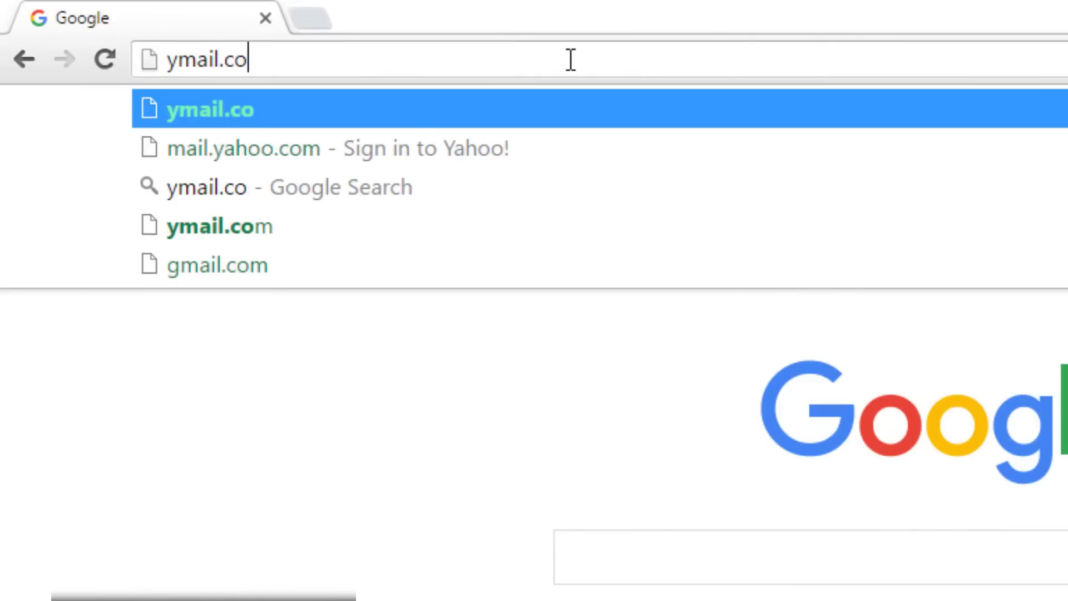
{"action": "key", "text": "BackSpace"}
{"action": "key", "text": "BackSpace"}
{"action": "key", "text": "BackSpace"}
{"action": "key", "text": "BackSpace"}
{"action": "key", "text": "BackSpace"}
{"action": "key", "text": "BackSpace"}
{"action": "key", "text": "BackSpace"}
{"action": "key", "text": "BackSpace"}
{"action": "type", "text": "y"}
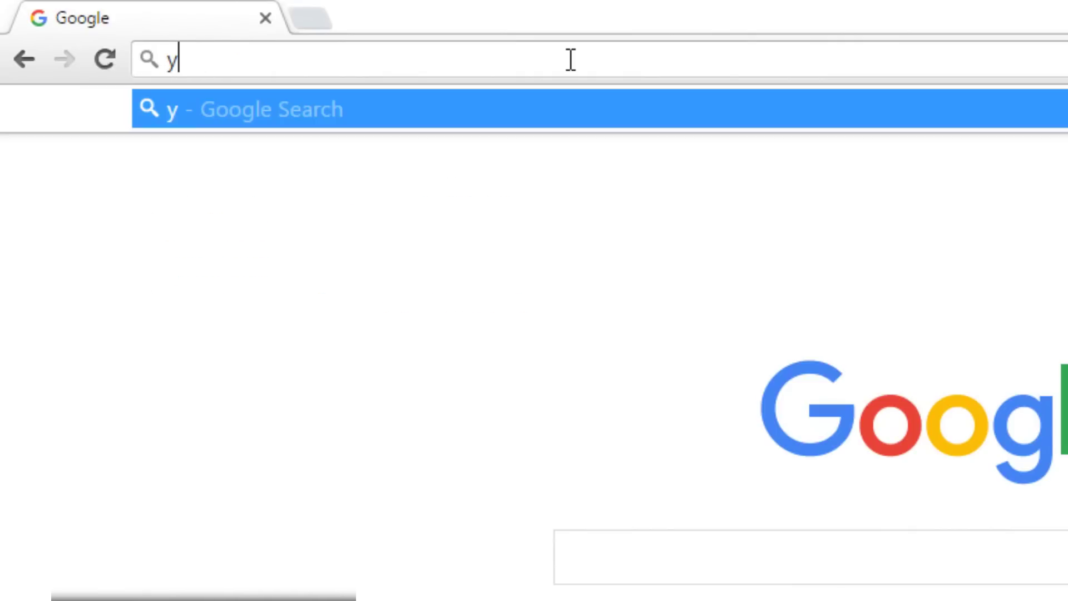
{"action": "type", "text": "ahoomail.com"}
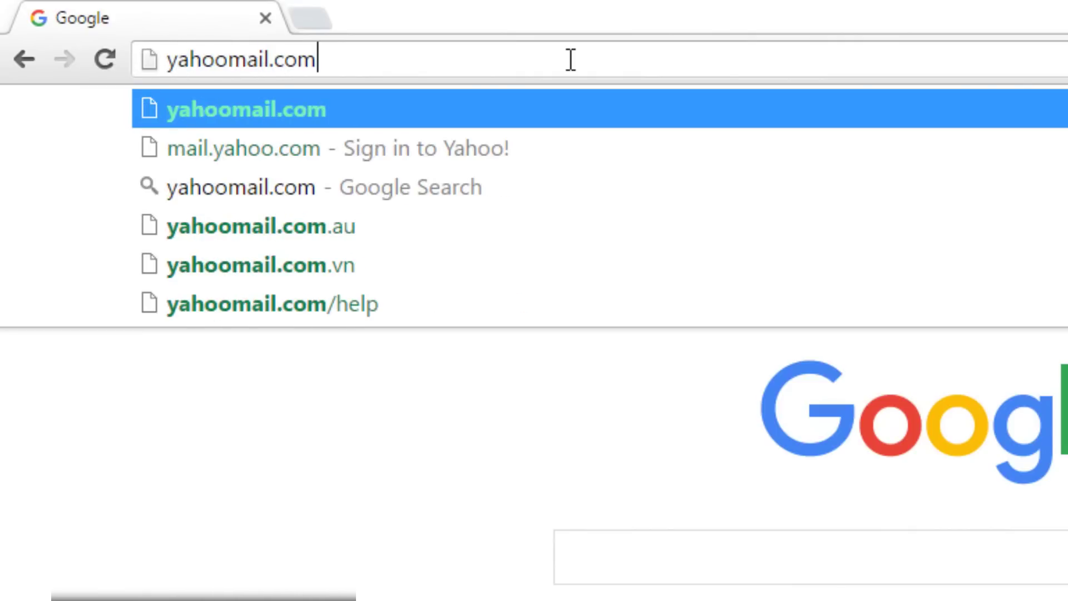
{"action": "key", "text": "BackSpace"}
{"action": "key", "text": "BackSpace"}
{"action": "key", "text": "BackSpace"}
{"action": "key", "text": "BackSpace"}
{"action": "key", "text": "BackSpace"}
{"action": "key", "text": "BackSpace"}
{"action": "key", "text": "BackSpace"}
{"action": "key", "text": "BackSpace"}
{"action": "key", "text": "BackSpace"}
{"action": "key", "text": "BackSpace"}
{"action": "key", "text": "BackSpace"}
{"action": "key", "text": "BackSpace"}
{"action": "key", "text": "BackSpace"}
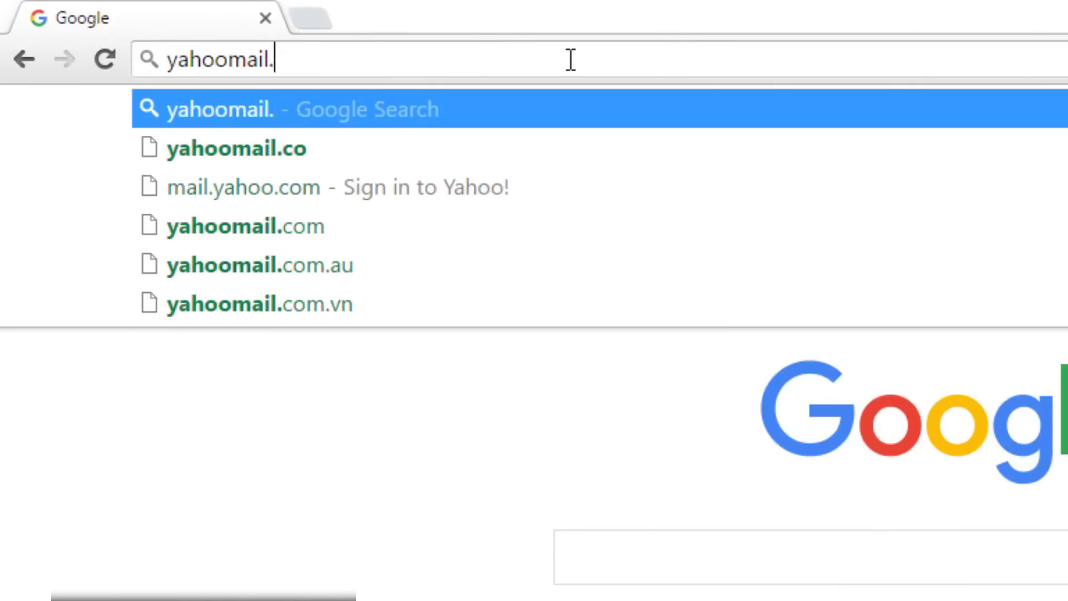
{"action": "type", "text": "ymail.com"}
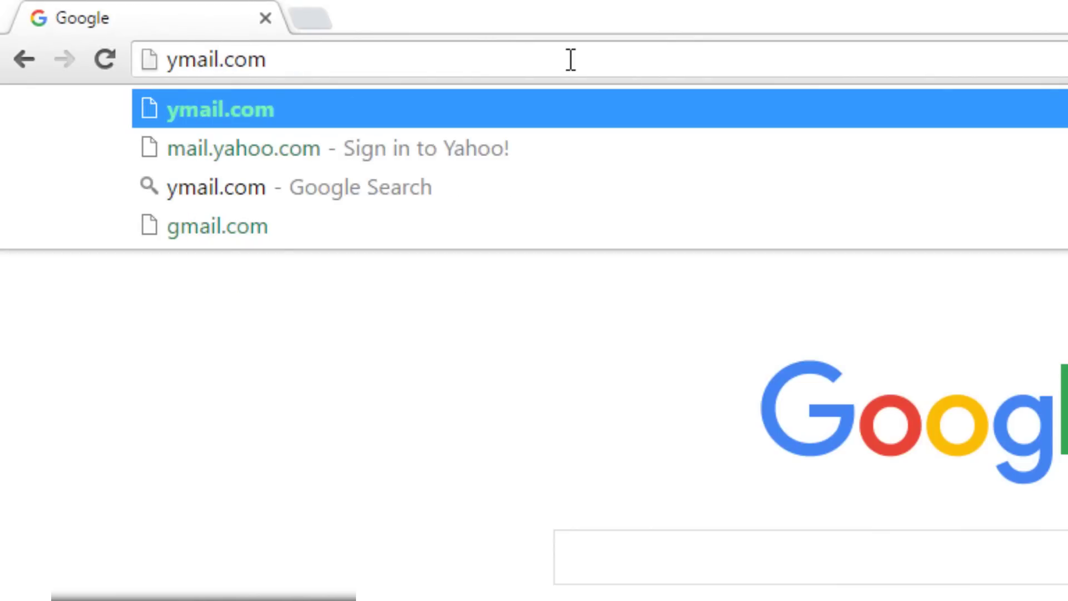
{"action": "key", "text": "Return"}
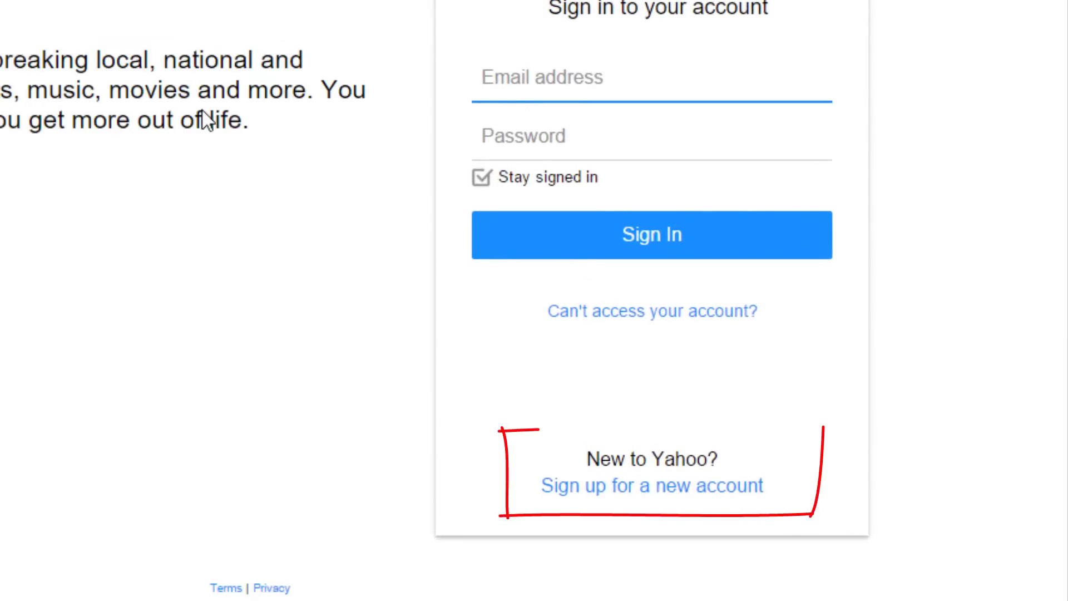
Follow the 'Sign up for a new account' link under 'New to Yahoo?'.
{"action": "left_click", "coordinate": [743, 493]}
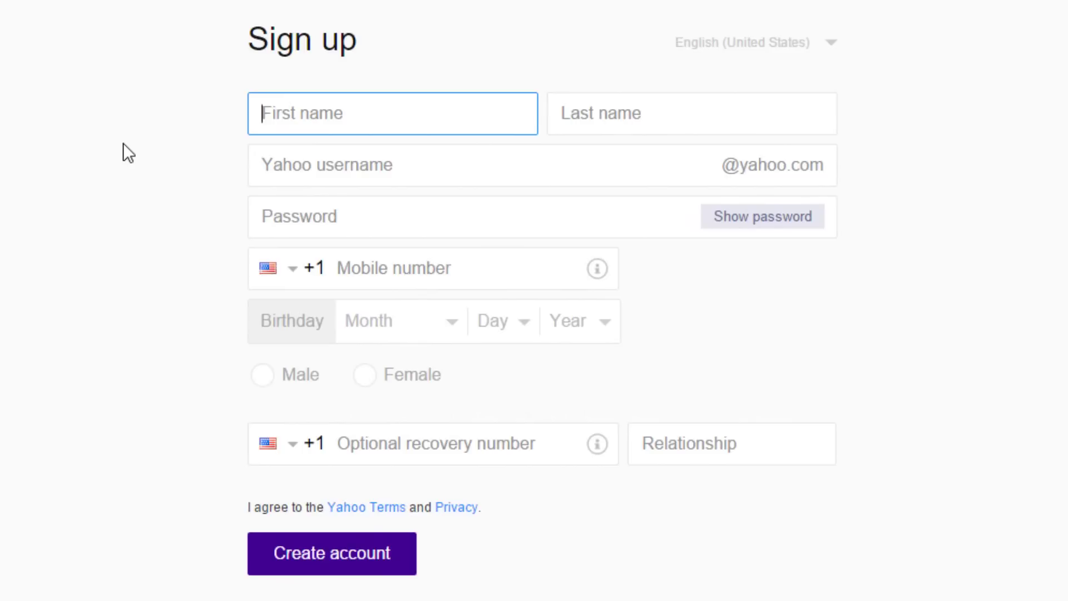
Enter the person's first and last name on the sign-up form.
{"action": "type", "text": "Albert"}
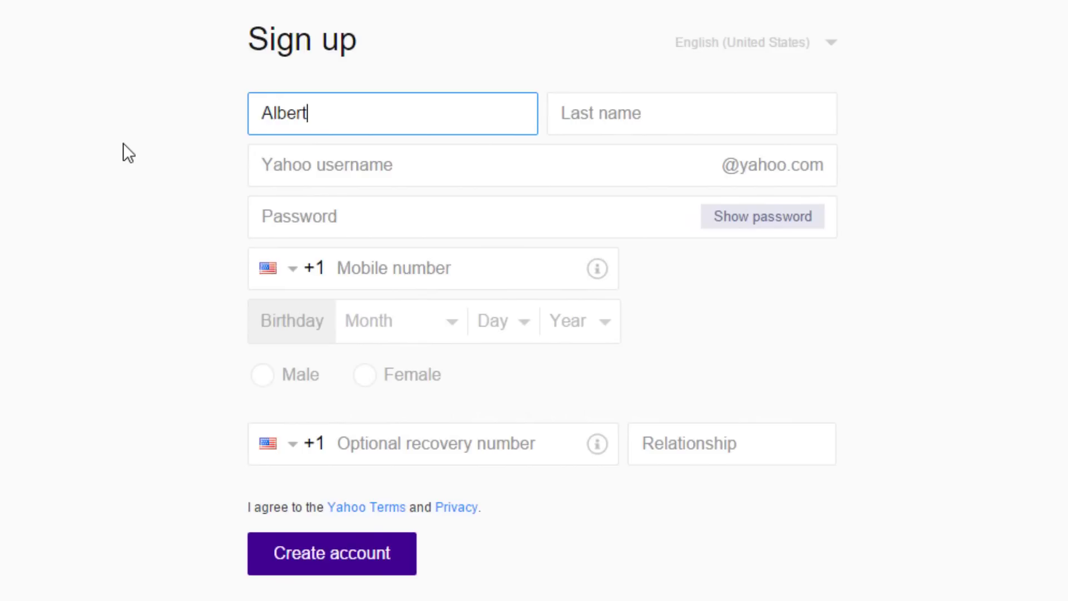
{"action": "left_click", "coordinate": [612, 129]}
{"action": "type", "text": "Einstein"}
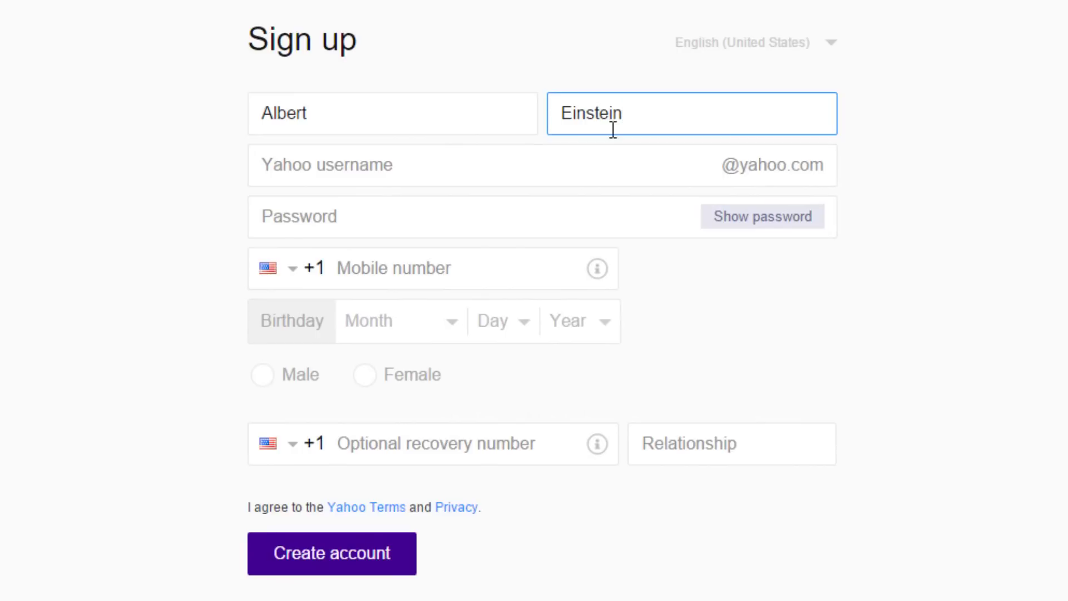
Try a name-based Yahoo username, which the form flags as not available.
{"action": "left_click", "coordinate": [364, 163]}
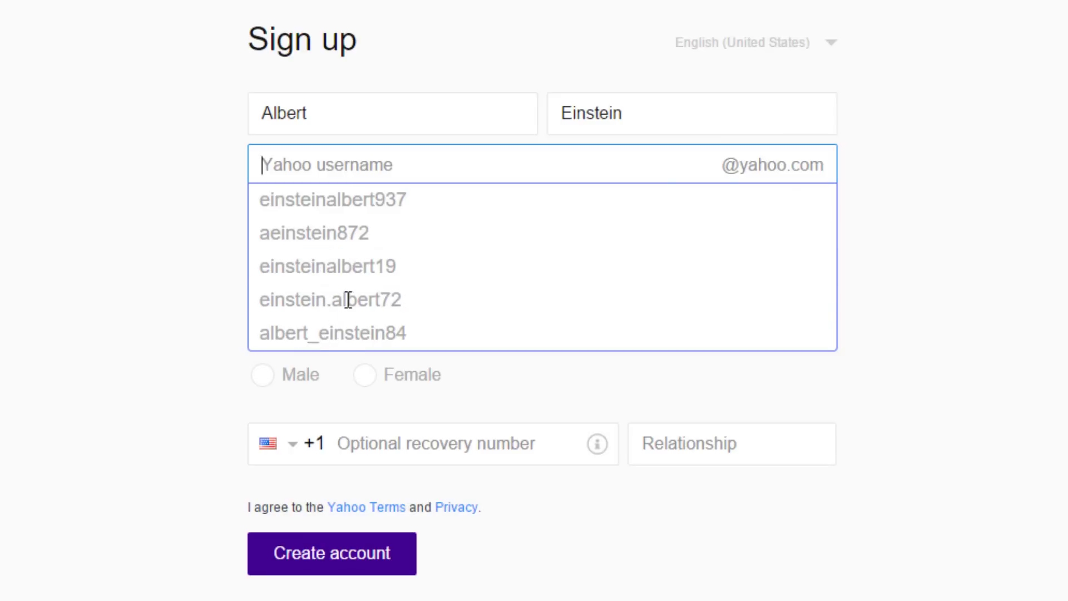
{"action": "left_click", "coordinate": [356, 167]}
{"action": "type", "text": "albert.einstein"}
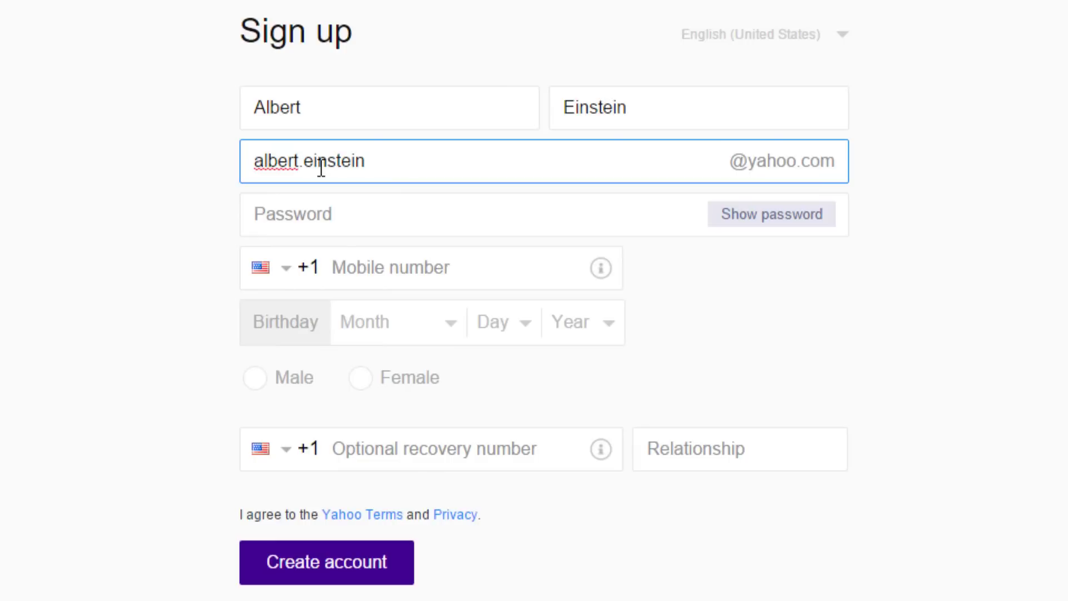
{"action": "left_click", "coordinate": [199, 198]}
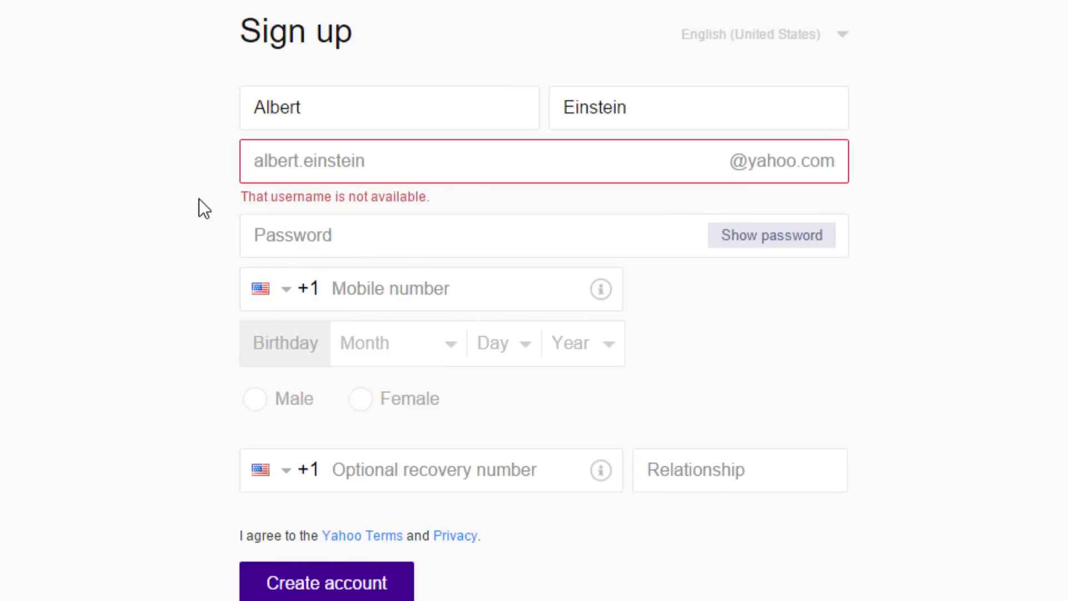
Replace the username with the name reversed, then append 314; it remains unavailable.
{"action": "left_click", "coordinate": [403, 164]}
{"action": "left_click_drag", "start_coordinate": [400, 162], "coordinate": [212, 162]}
{"action": "type", "text": "ei"}
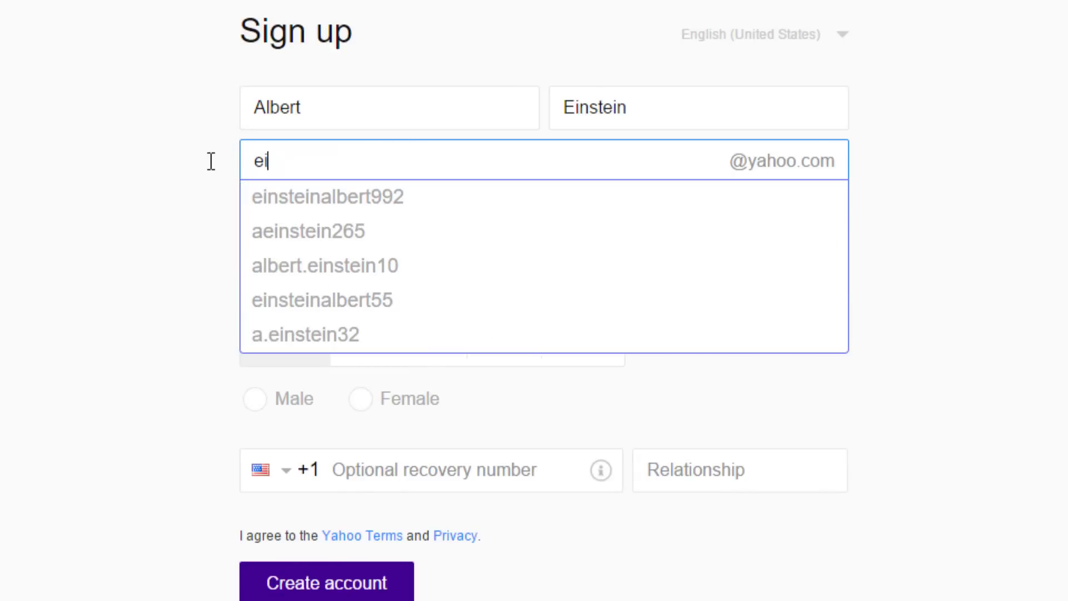
{"action": "type", "text": "nstein.albert"}
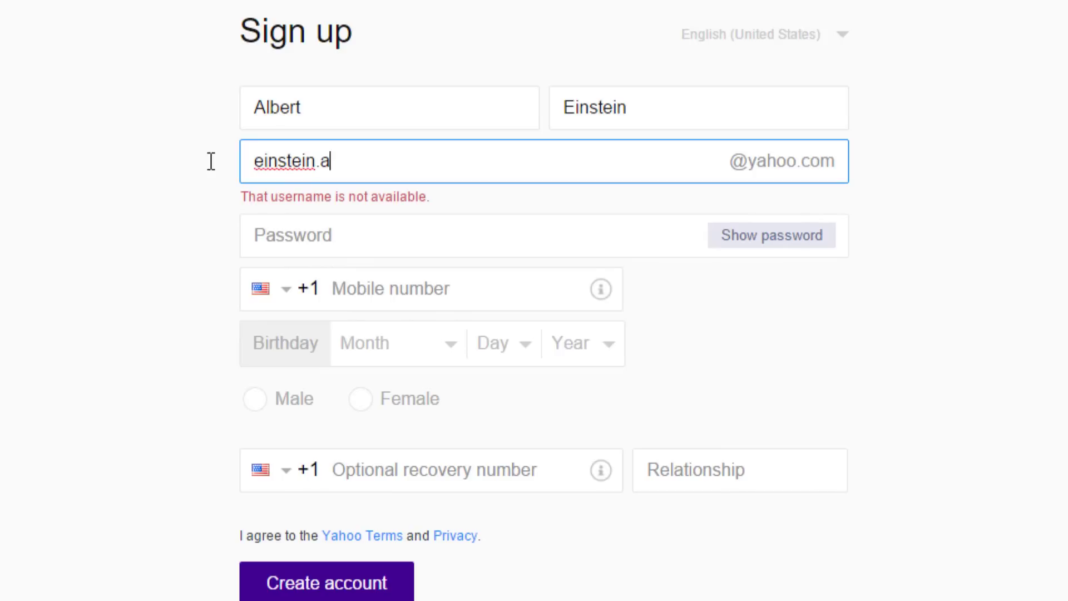
{"action": "left_click", "coordinate": [176, 200]}
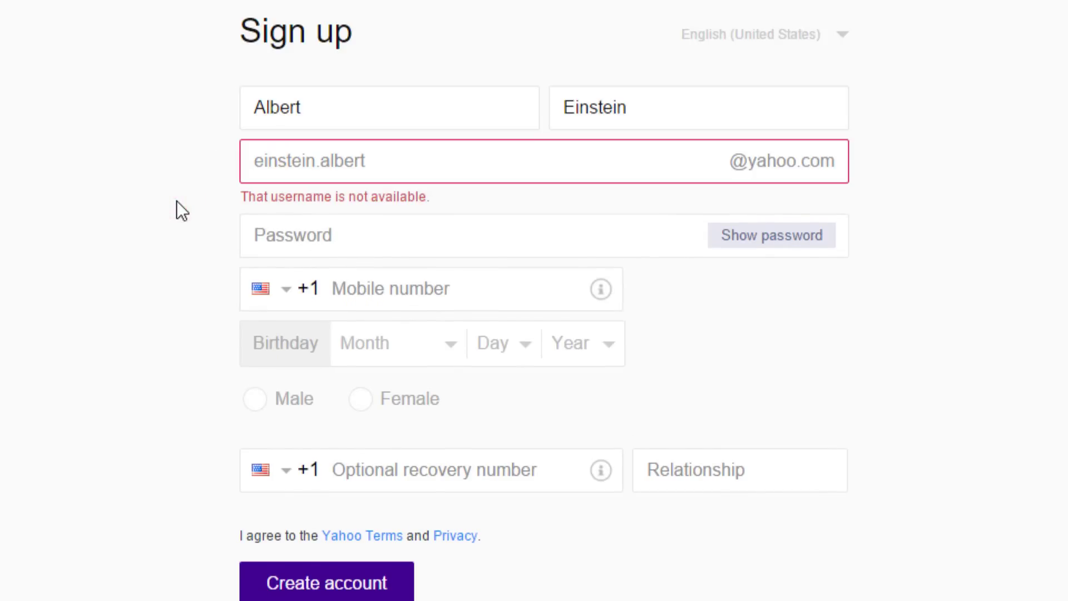
{"action": "left_click", "coordinate": [416, 168]}
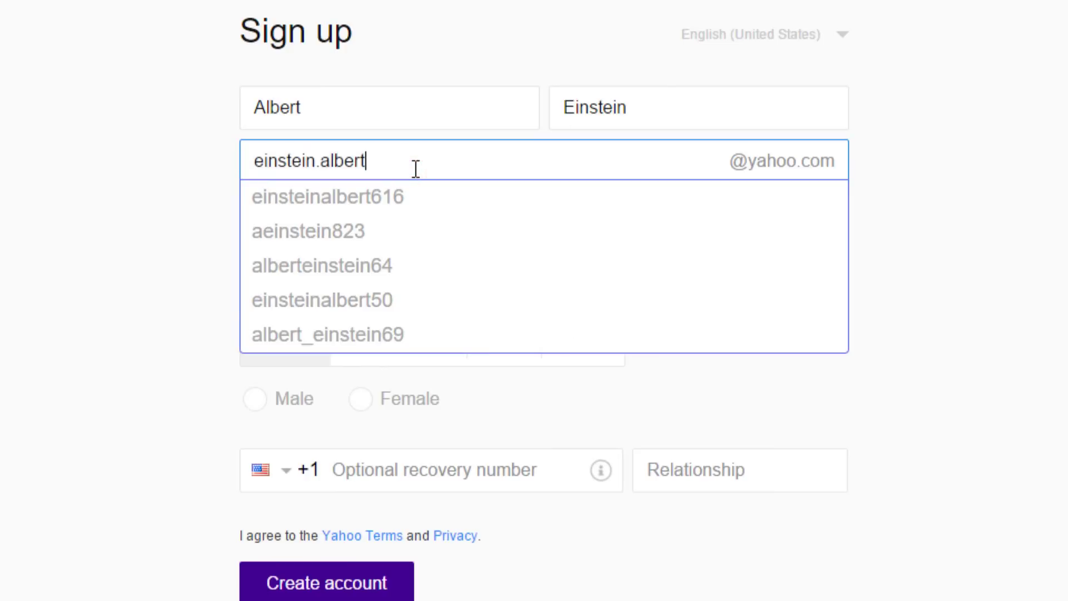
{"action": "type", "text": "314"}
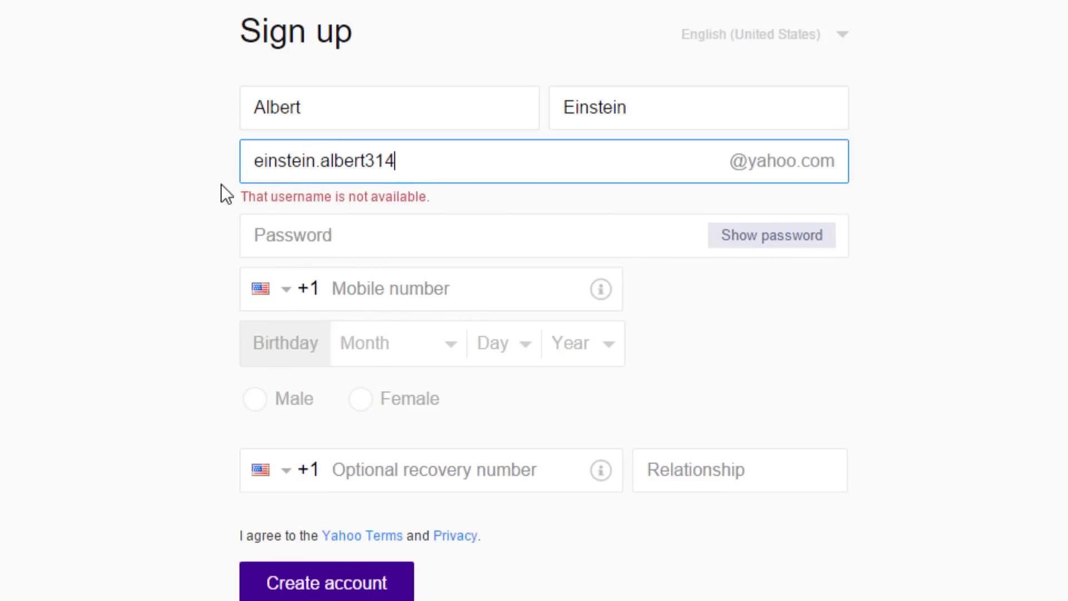
{"action": "left_click", "coordinate": [202, 195]}
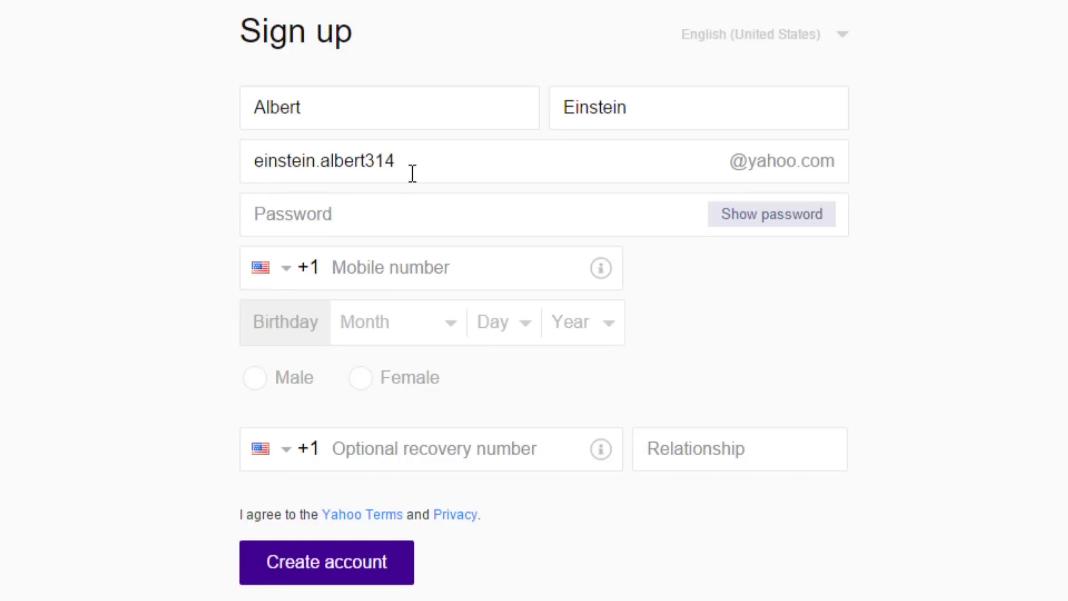
{"action": "left_click_drag", "start_coordinate": [733, 167], "coordinate": [835, 164]}
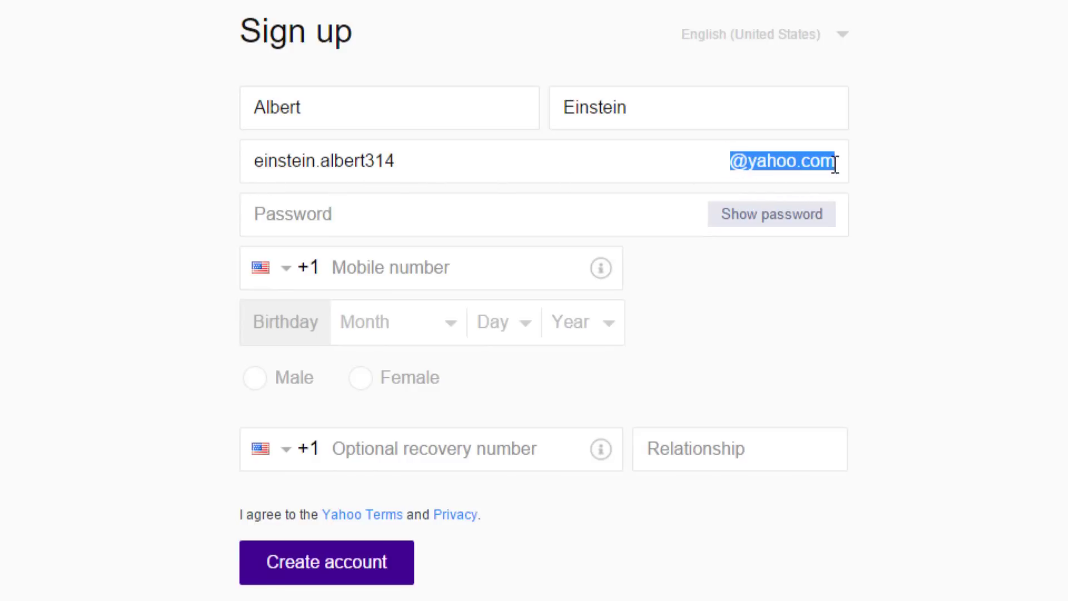
{"action": "left_click", "coordinate": [854, 172]}
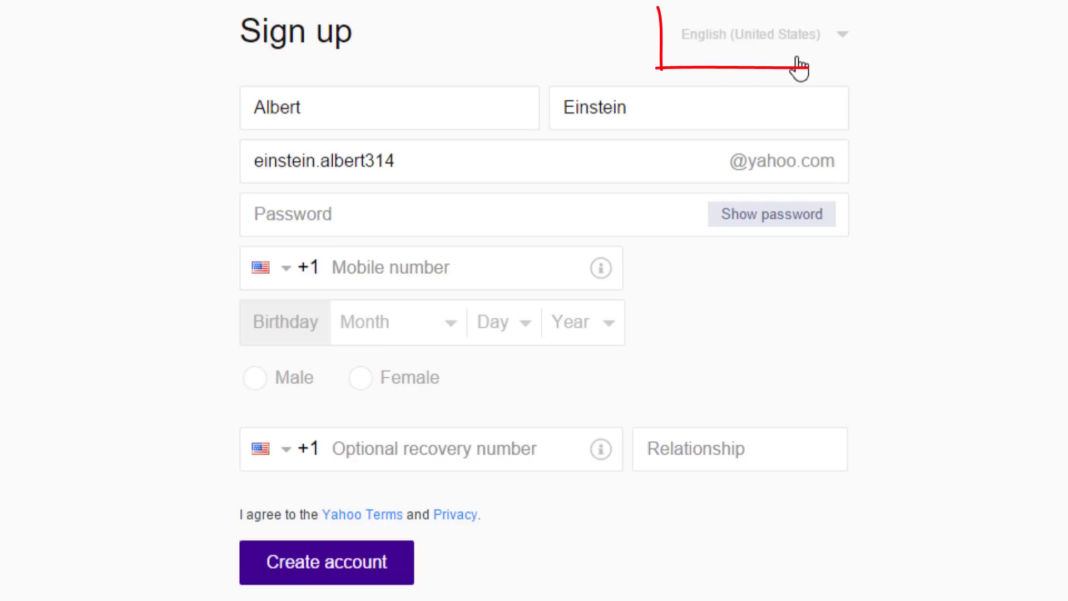
{"action": "left_click", "coordinate": [842, 40]}
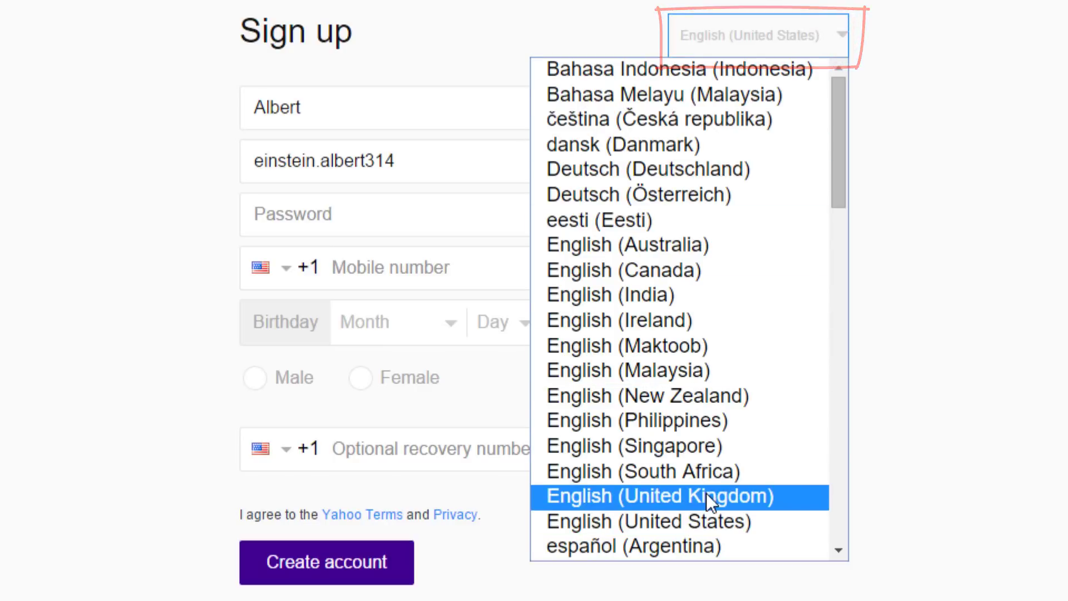
{"action": "left_click", "coordinate": [722, 403]}
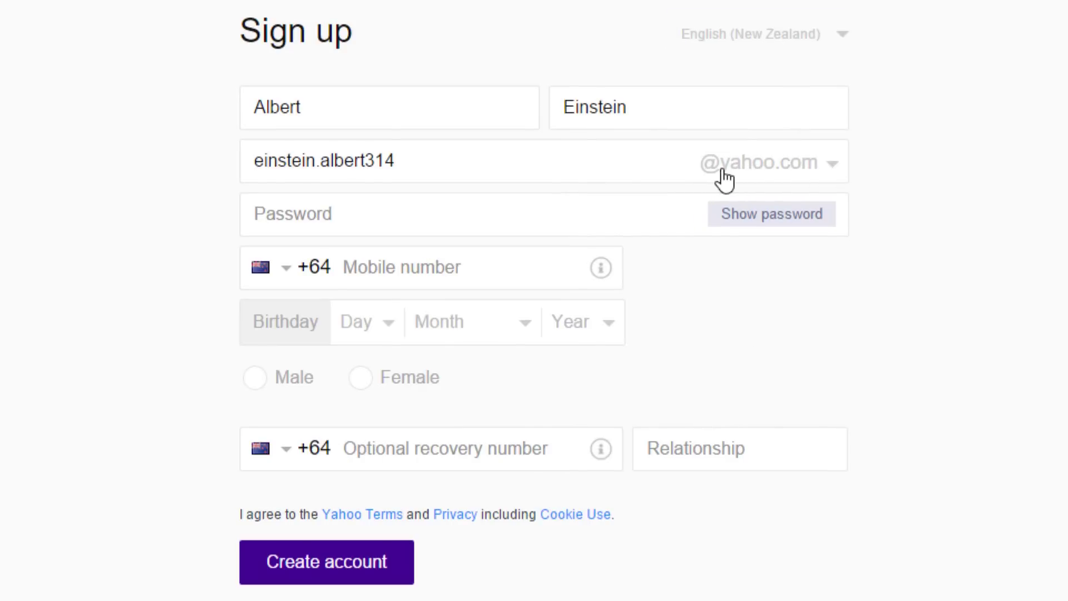
{"action": "left_click", "coordinate": [832, 167]}
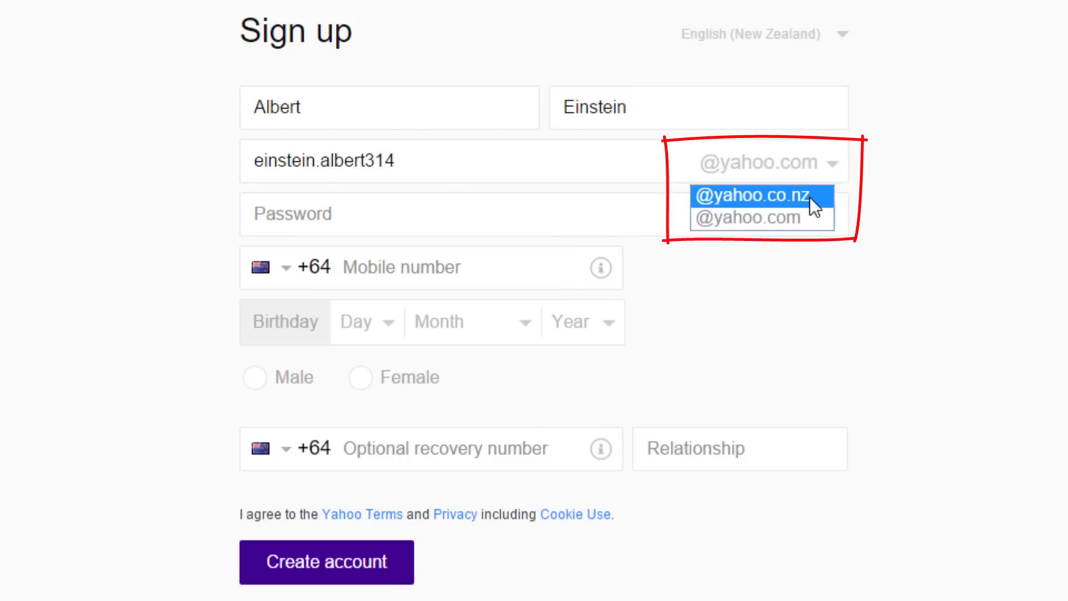
{"action": "left_click", "coordinate": [889, 180]}
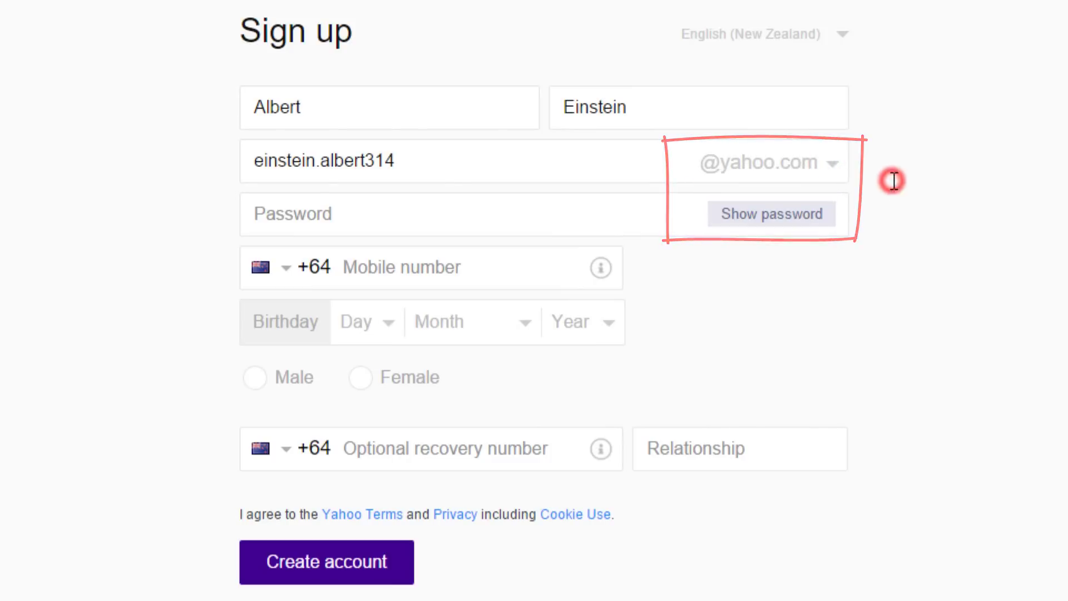
{"action": "left_click", "coordinate": [843, 38]}
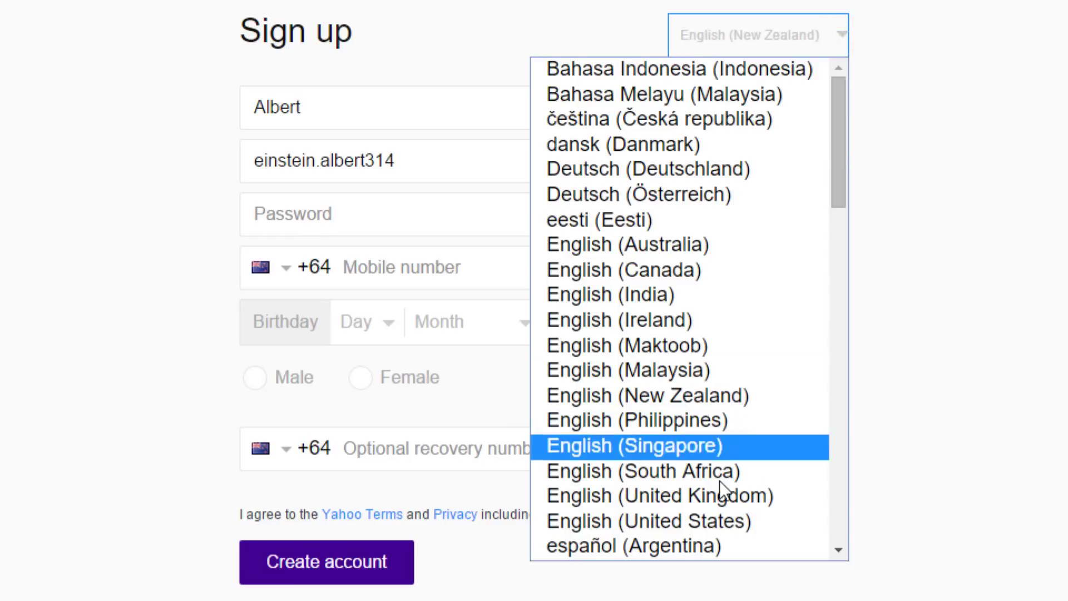
{"action": "left_click", "coordinate": [710, 522]}
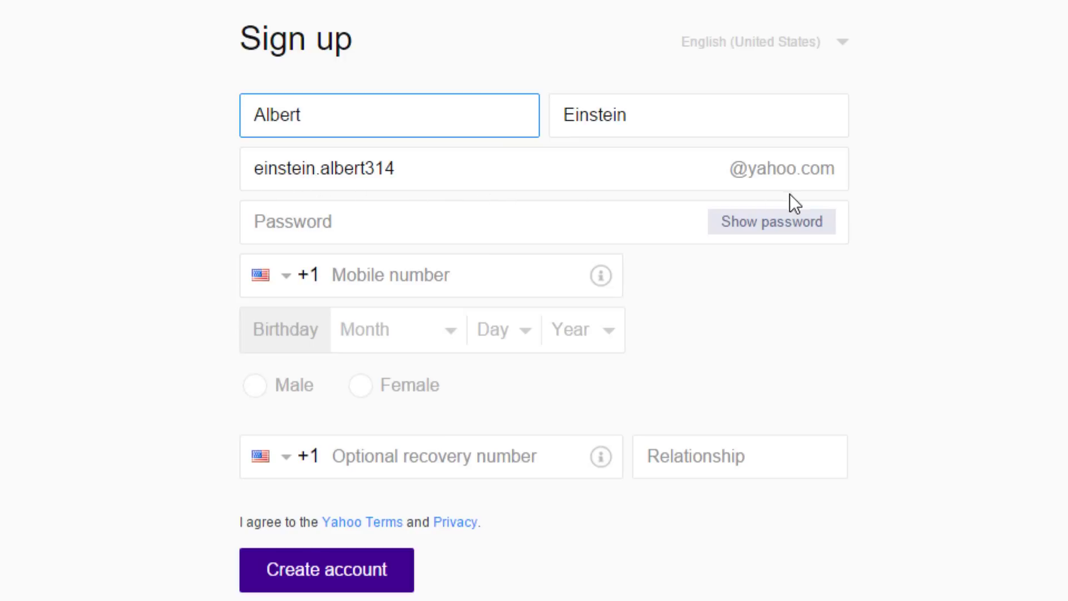
Enter the account password and the mobile phone number.
{"action": "left_click", "coordinate": [333, 222]}
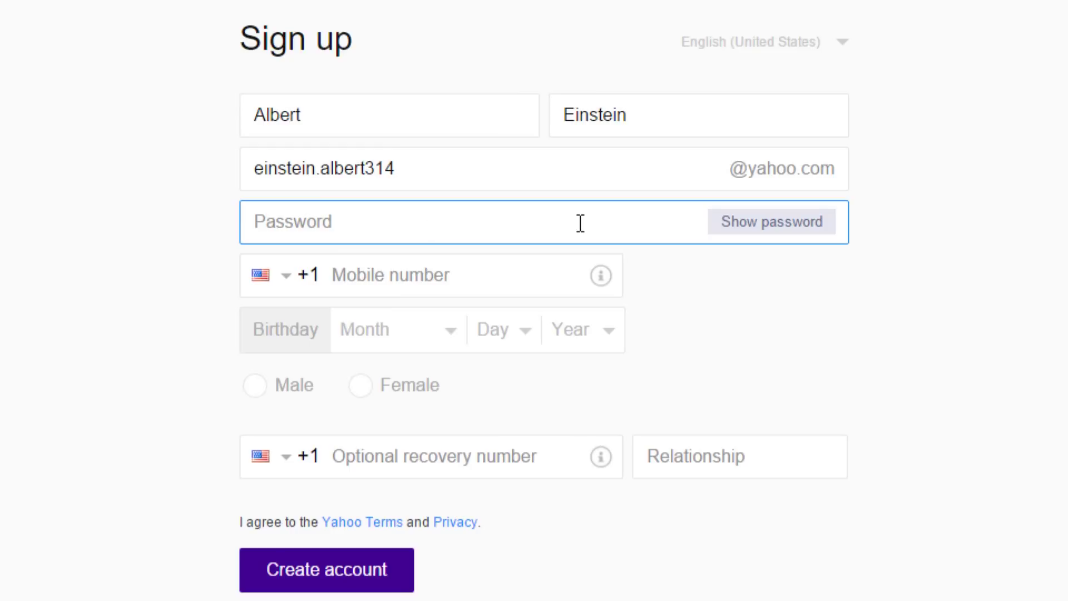
{"action": "type", "text": "••••••••"}
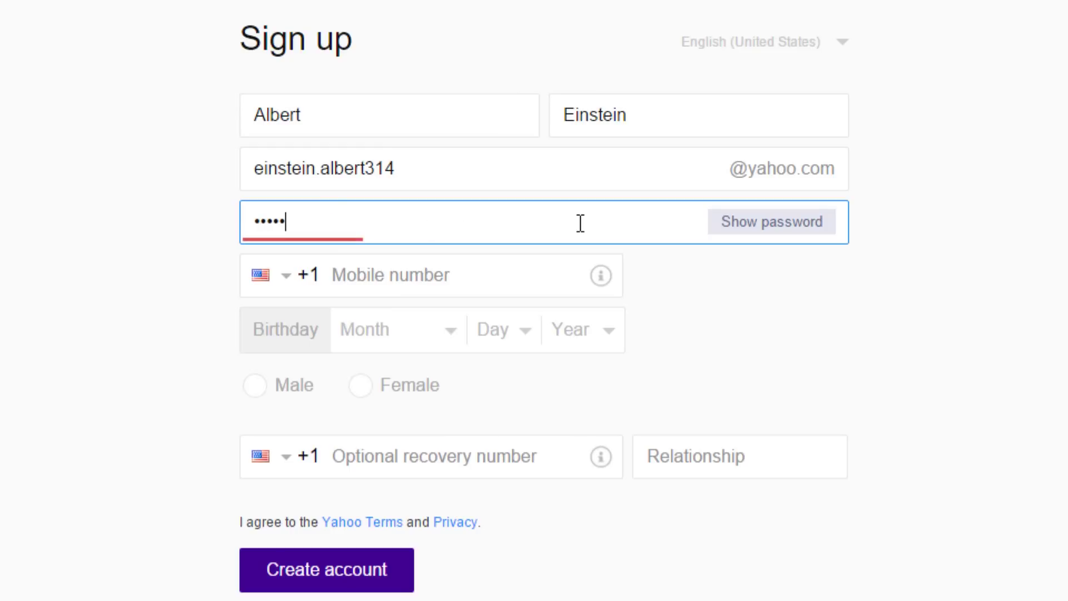
{"action": "type", "text": "•••"}
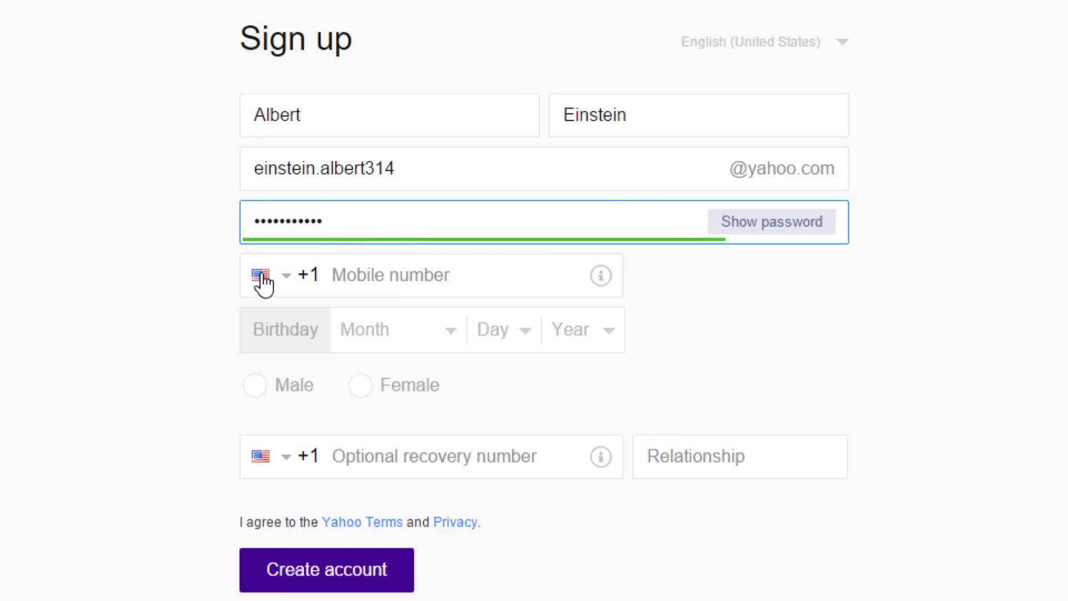
{"action": "left_click", "coordinate": [364, 275]}
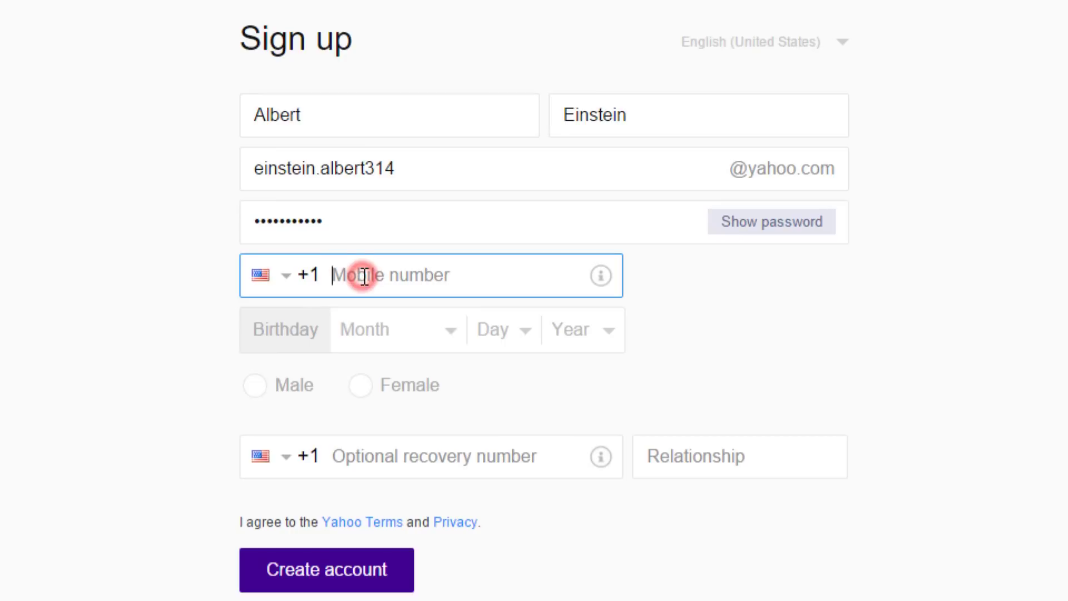
{"action": "type", "text": "5"}
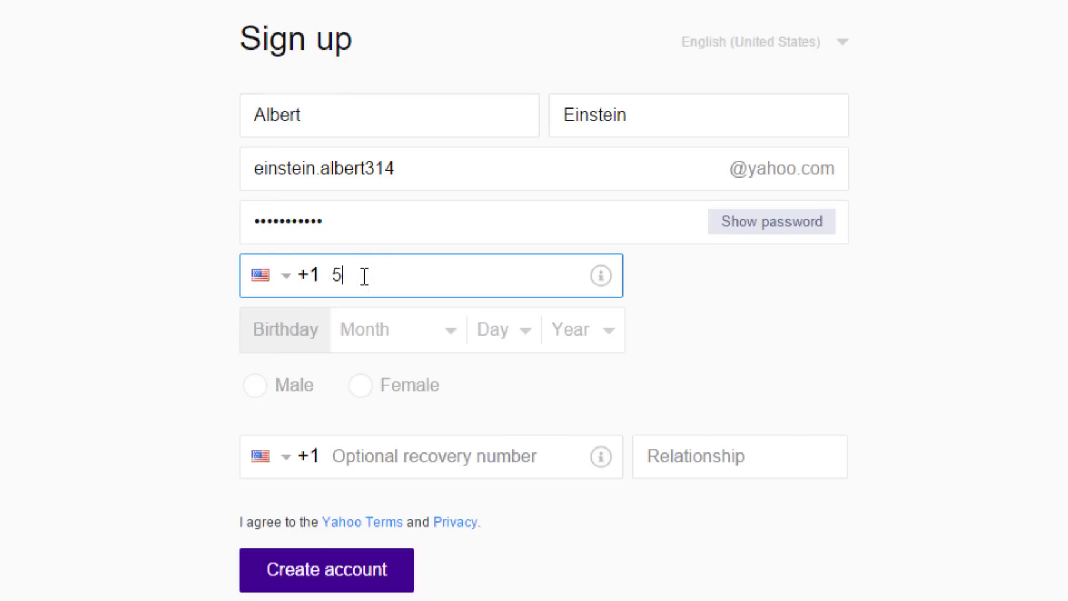
{"action": "type", "text": "55) 456-7890"}
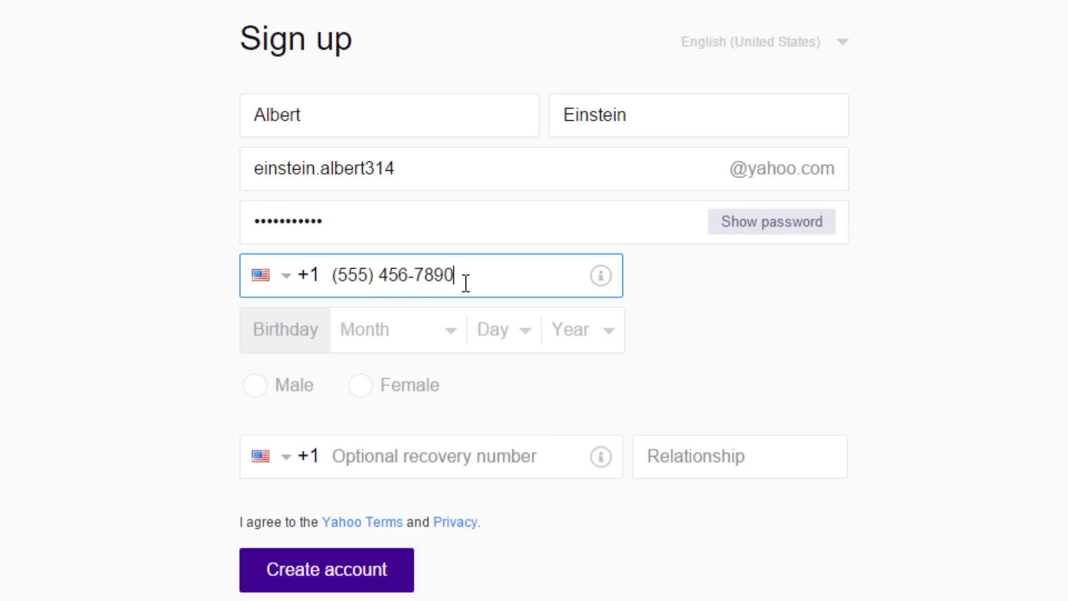
Set the birthday to August 16, 1990.
{"action": "left_click", "coordinate": [444, 333]}
{"action": "left_click", "coordinate": [406, 191]}
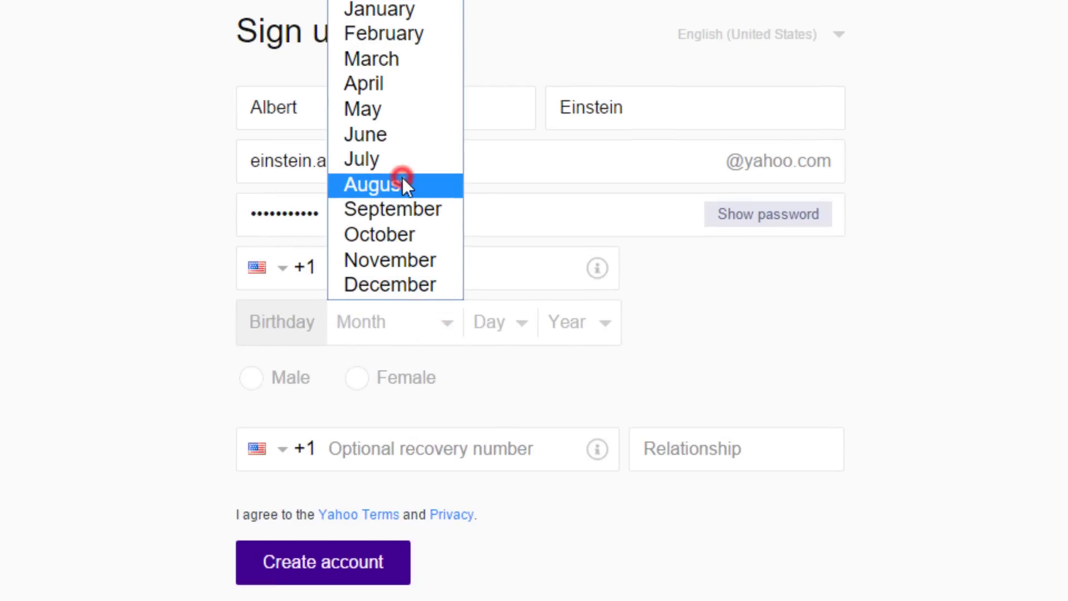
{"action": "left_click", "coordinate": [519, 329]}
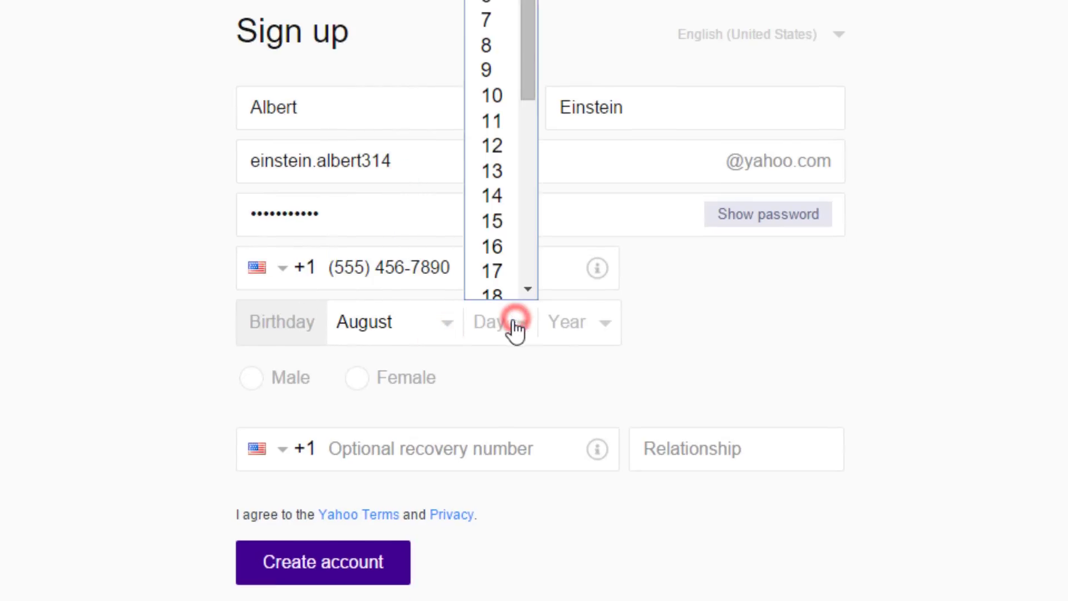
{"action": "left_click", "coordinate": [505, 250]}
{"action": "left_click", "coordinate": [603, 333]}
{"action": "scroll", "coordinate": [579, 167], "scroll_direction": "down", "scroll_amount": 5}
{"action": "scroll", "coordinate": [579, 167], "scroll_direction": "up", "scroll_amount": 1}
{"action": "left_click", "coordinate": [578, 31]}
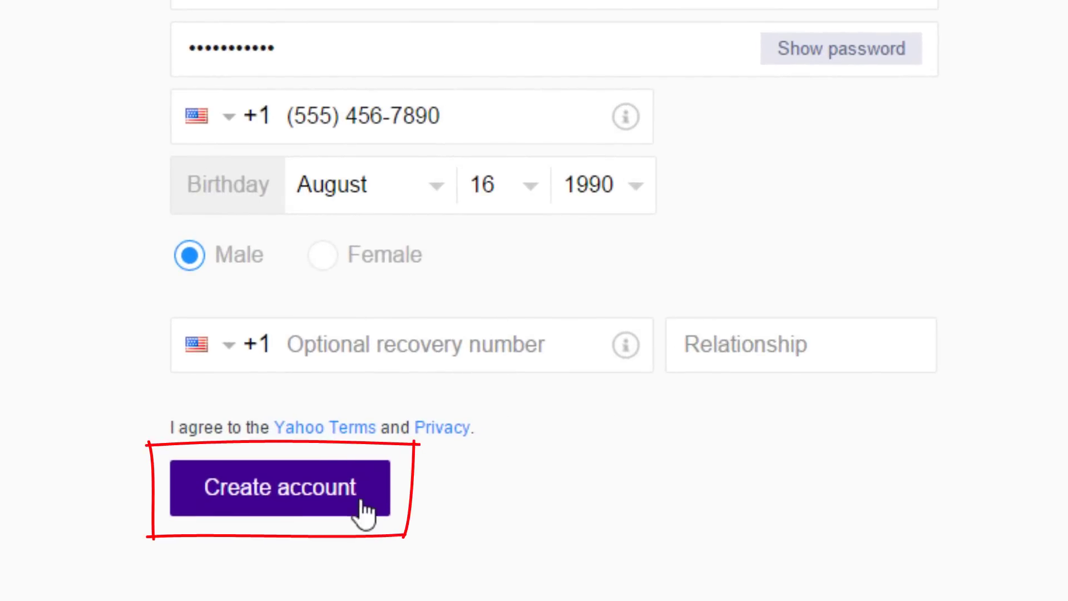
Create the account and submit the characters shown in the picture CAPTCHA.
{"action": "left_click", "coordinate": [310, 497]}
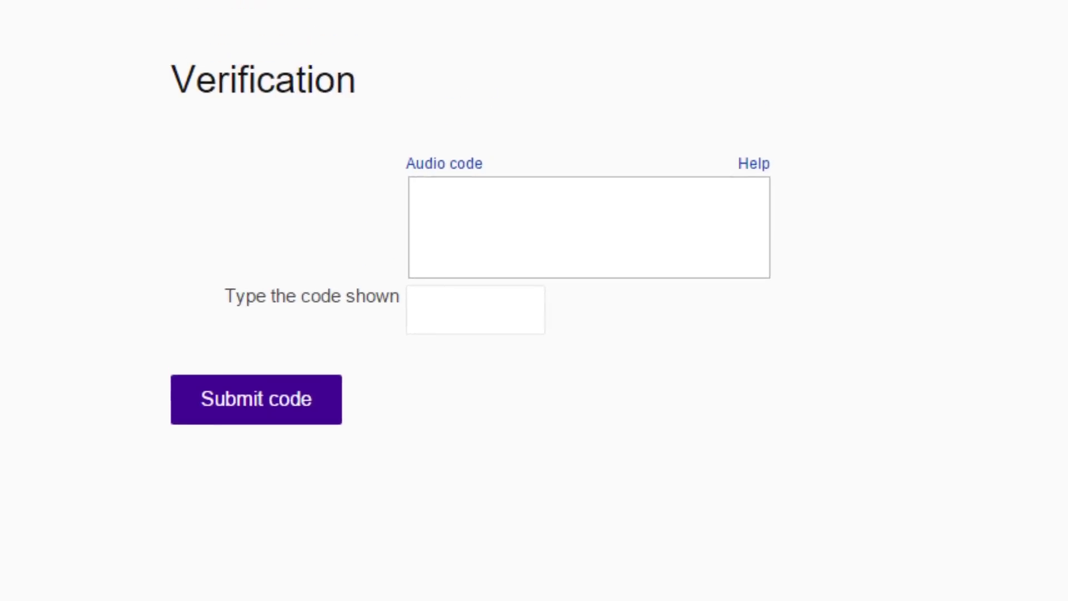
{"action": "left_click", "coordinate": [473, 357]}
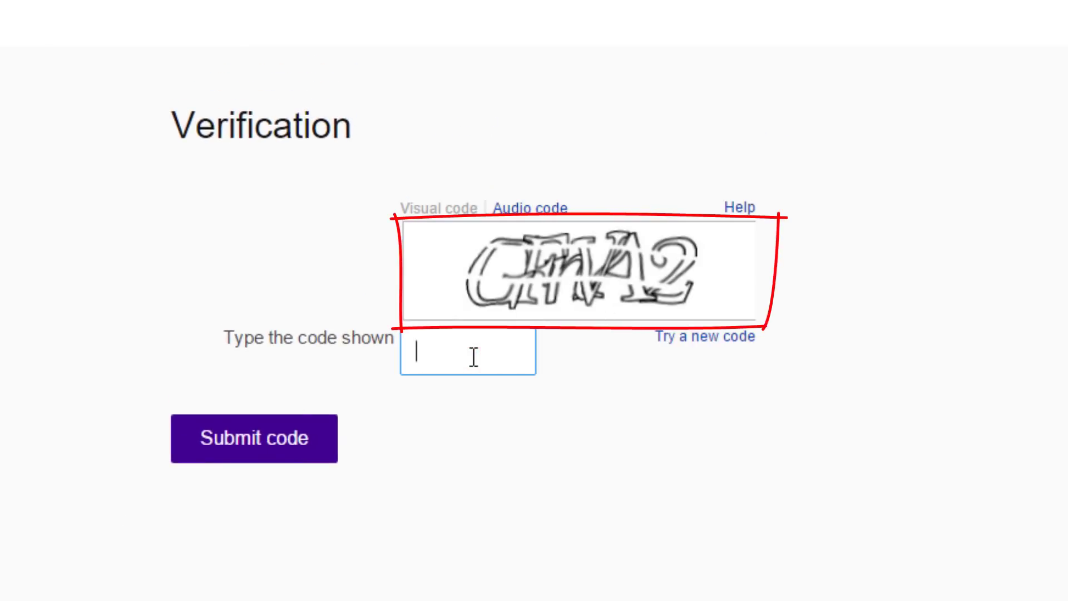
{"action": "type", "text": "G"}
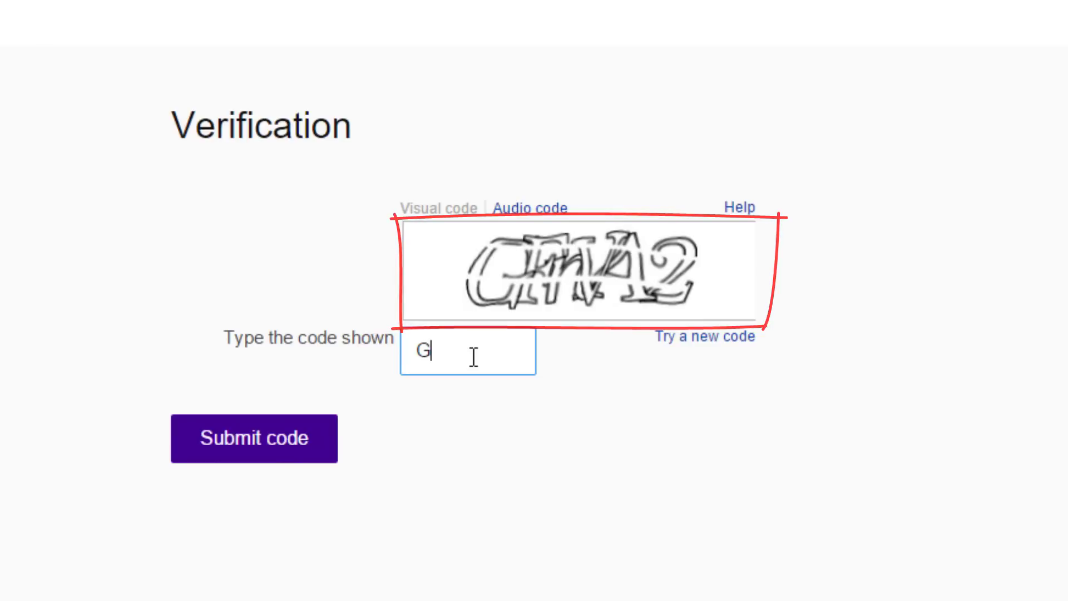
{"action": "type", "text": "FrV"}
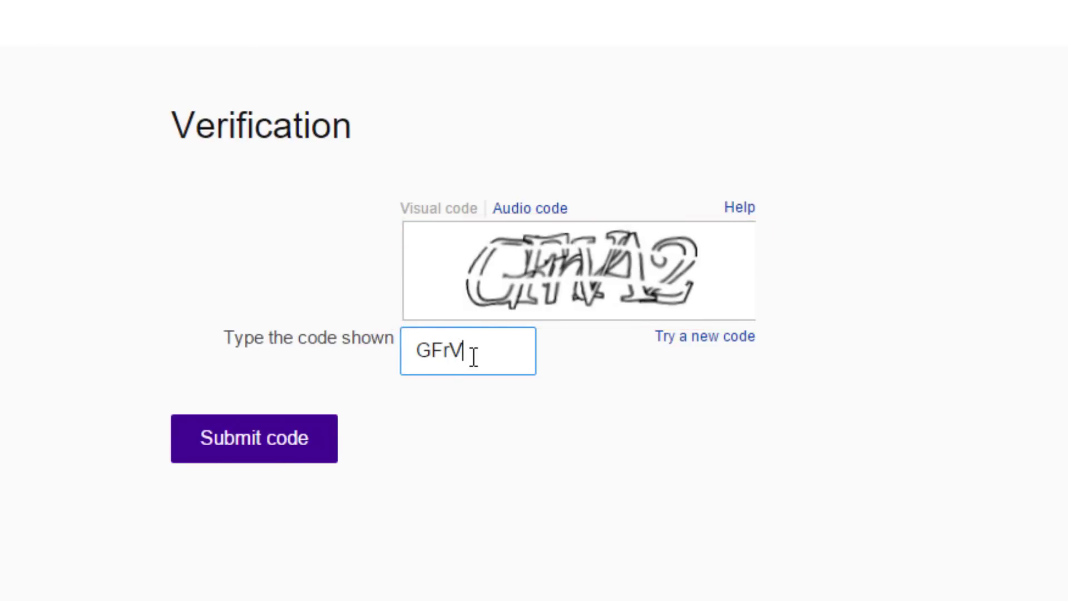
{"action": "type", "text": "A2"}
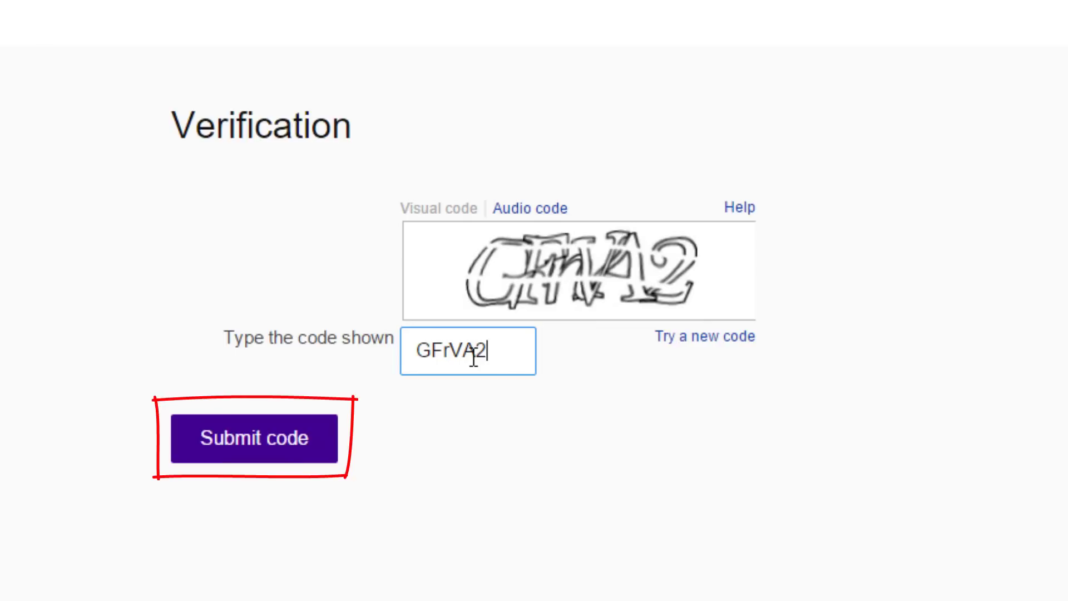
{"action": "left_click", "coordinate": [279, 460]}
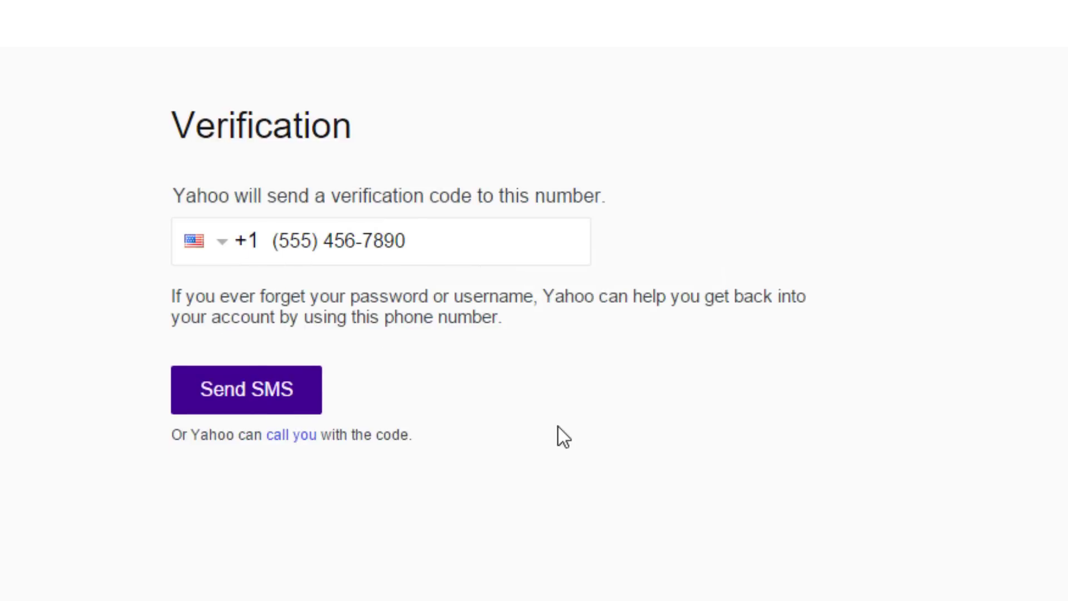
Have a verification code texted to the mobile number, then enter and submit it.
{"action": "left_click", "coordinate": [267, 409]}
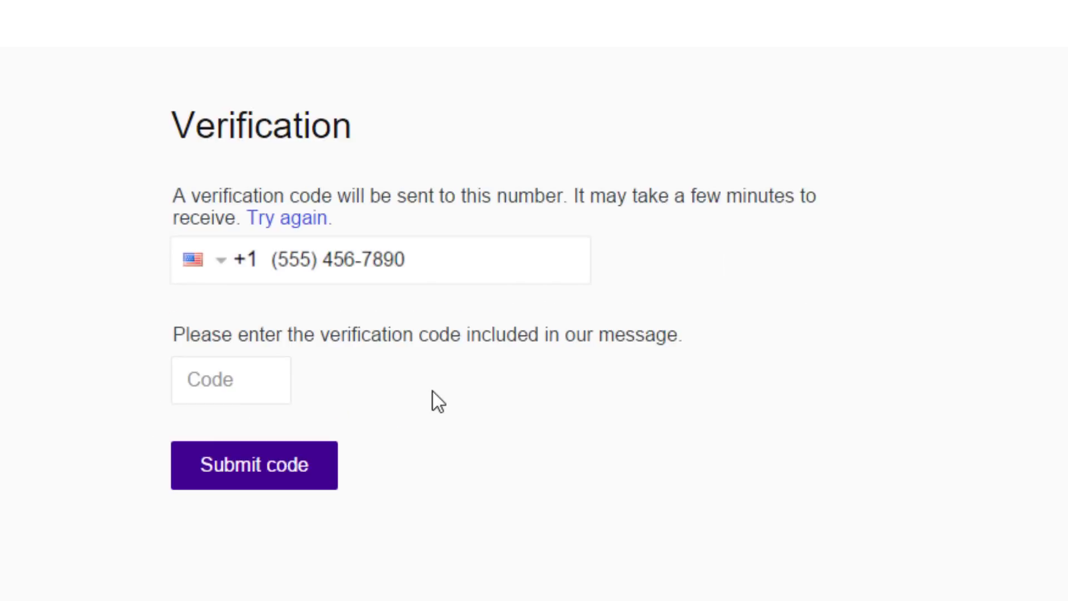
{"action": "left_click", "coordinate": [266, 395]}
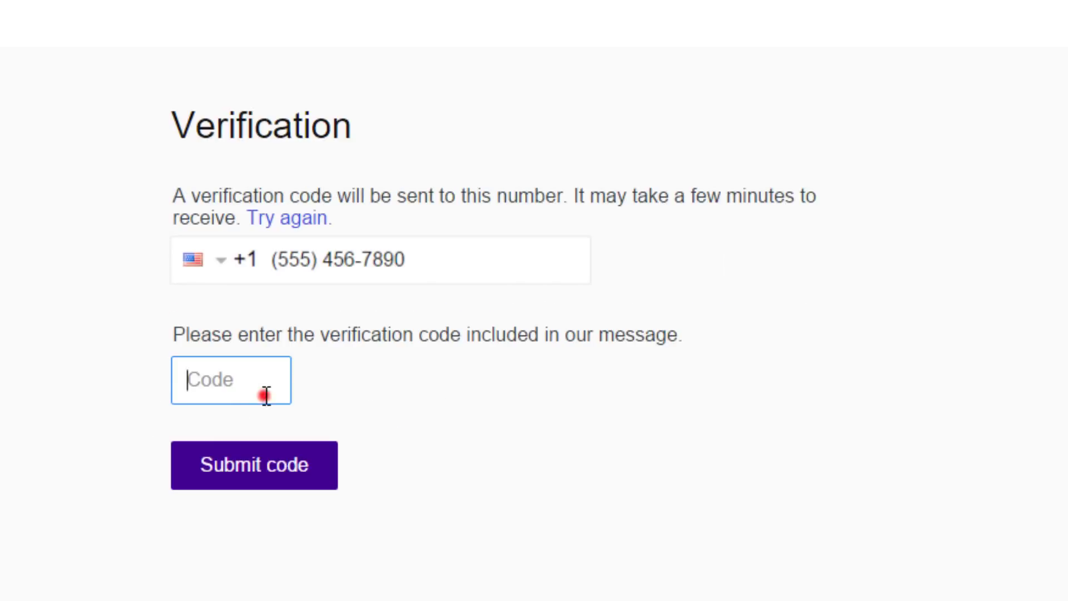
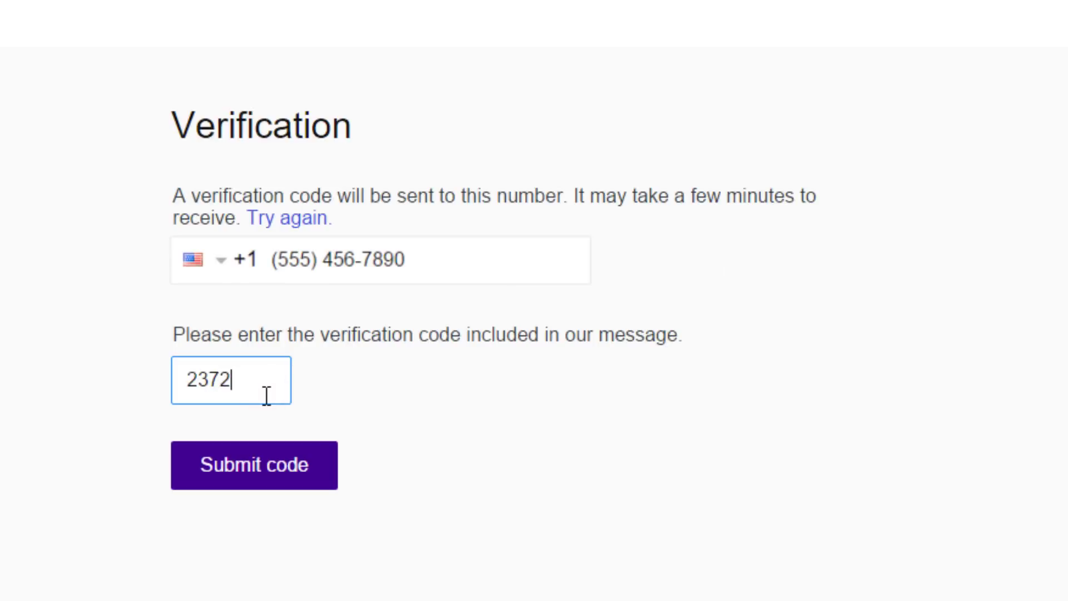
{"action": "left_click", "coordinate": [264, 479]}
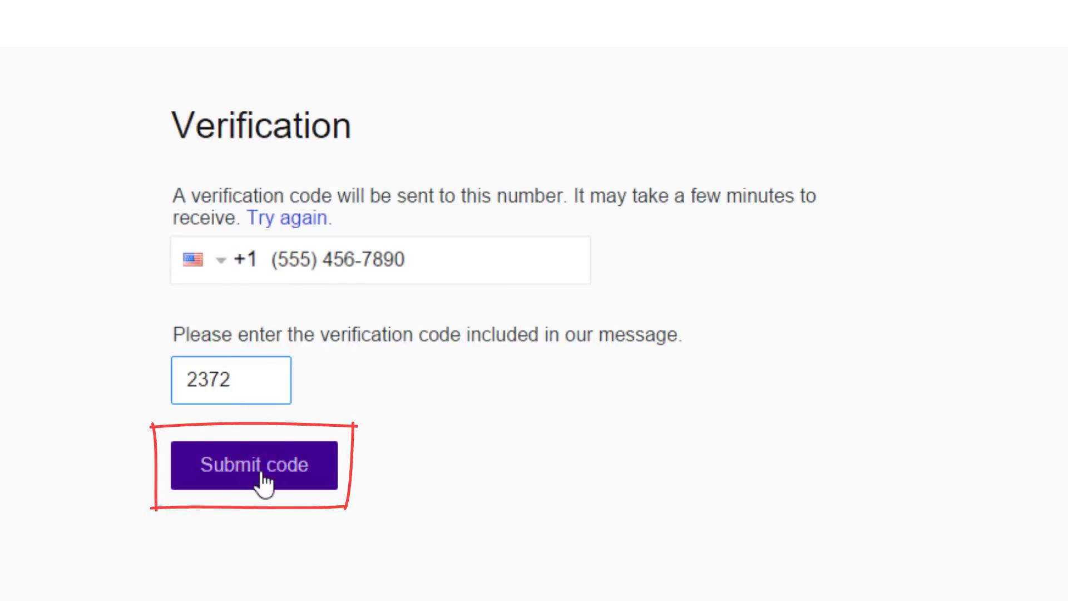